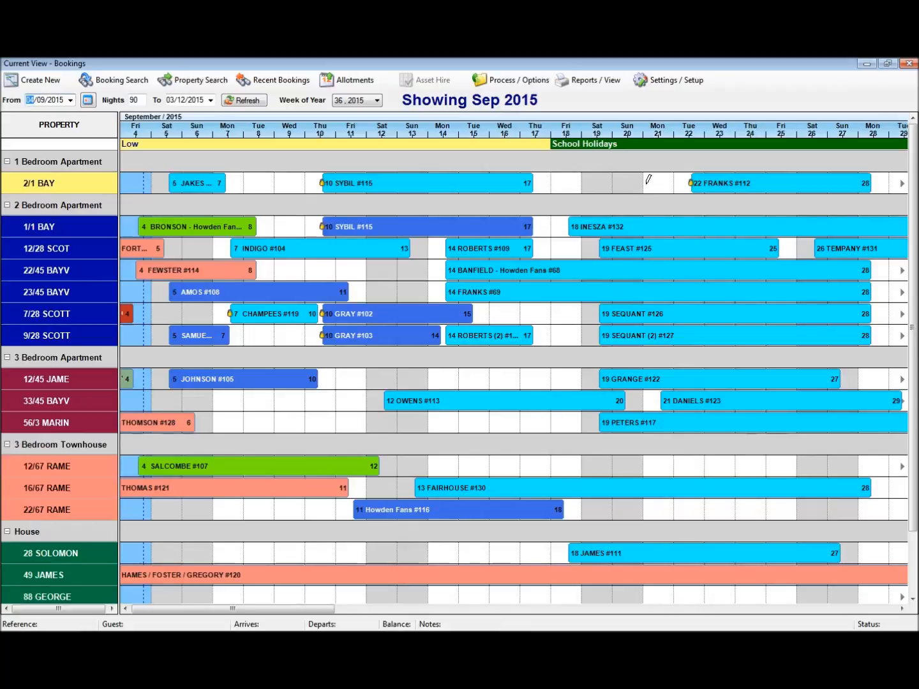
- Add a new rate with reference "2B RACK" and description "2 Bedroom Rack"
{"action": "left_click", "coordinate": [670, 81]}
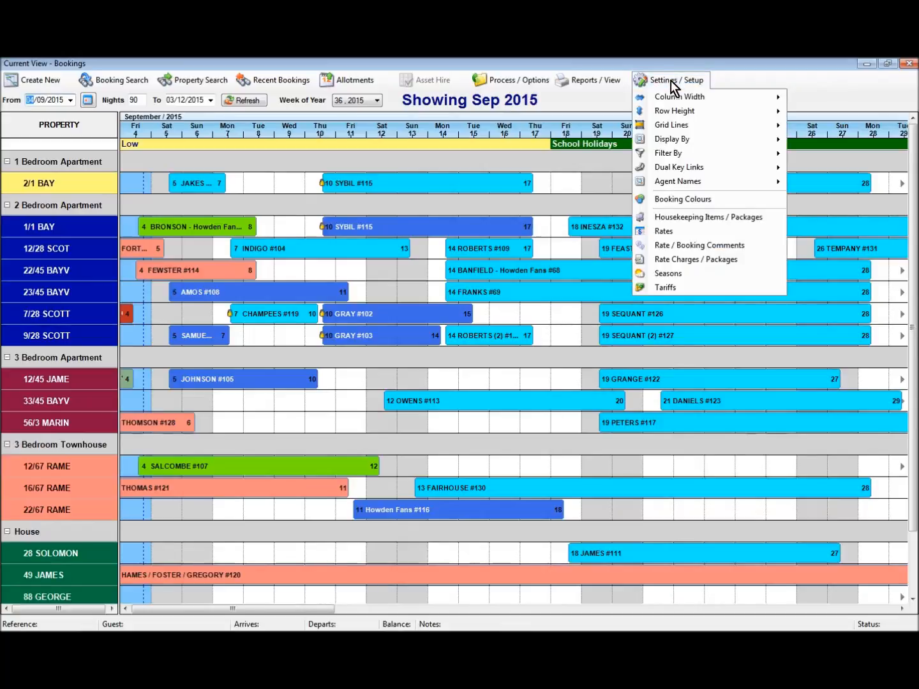
{"action": "left_click", "coordinate": [687, 231]}
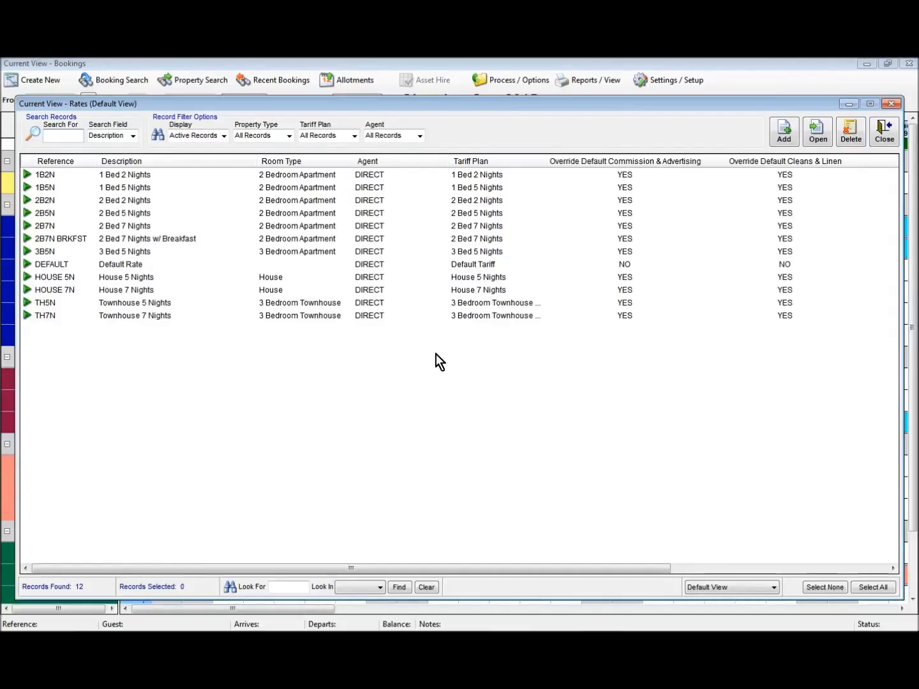
{"action": "left_click", "coordinate": [786, 134]}
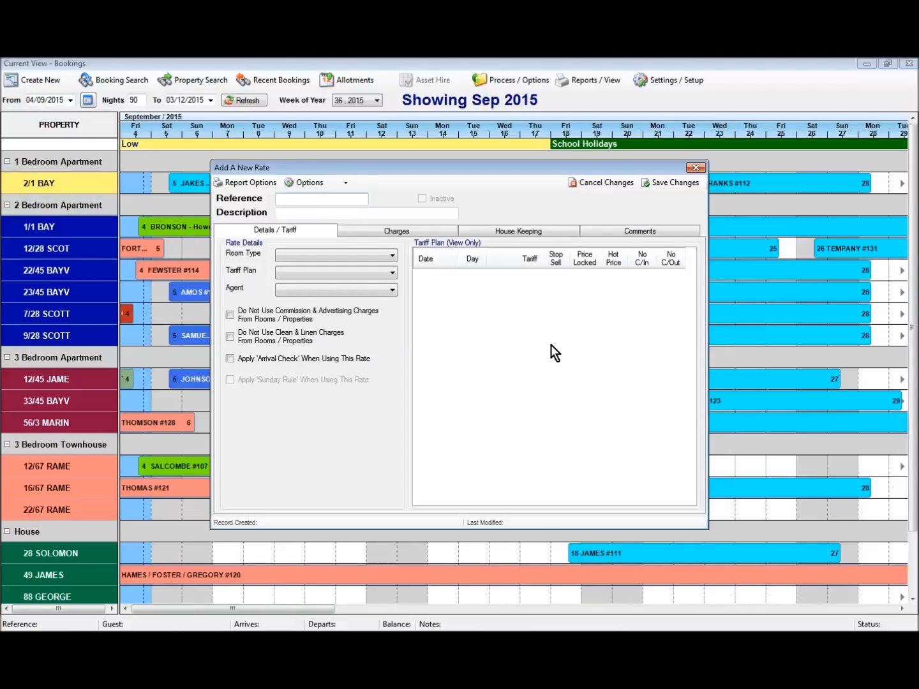
{"action": "type", "text": "2B RACK"}
{"action": "key", "text": "Tab"}
{"action": "type", "text": "2 Bedroom Rack"}
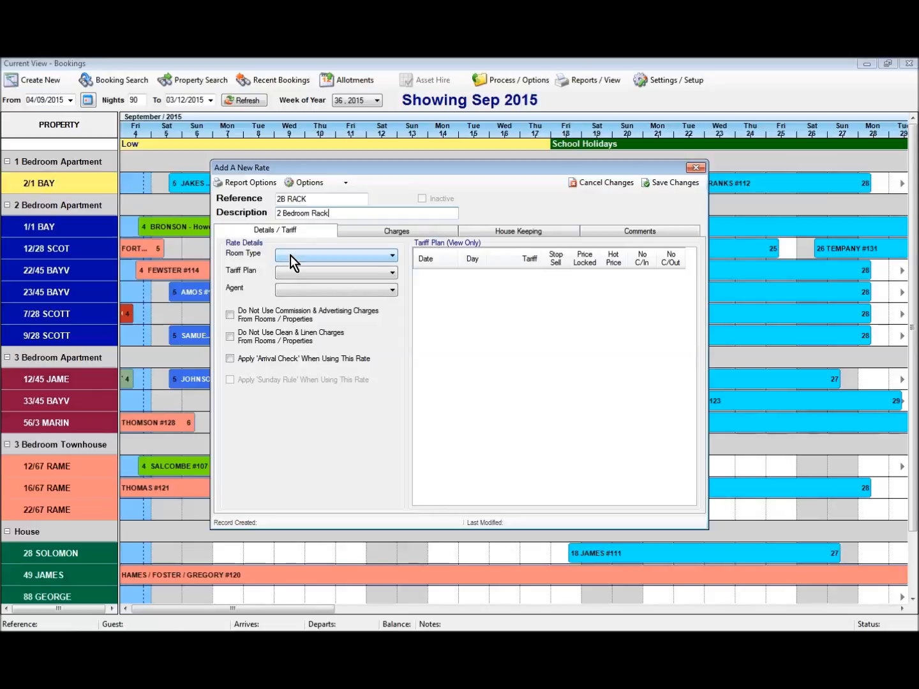
- Set the rate's room type to 2 Bedroom Apartment, its tariff plan to 2 Bed and its agent to DIRECT
{"action": "left_click", "coordinate": [311, 257]}
{"action": "left_click", "coordinate": [307, 275]}
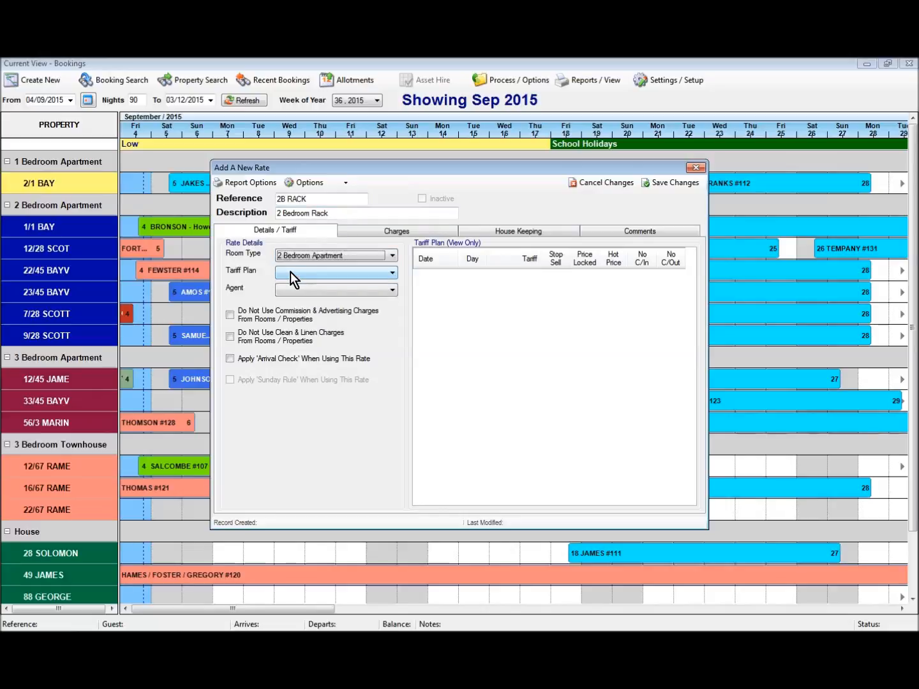
{"action": "left_click", "coordinate": [298, 269]}
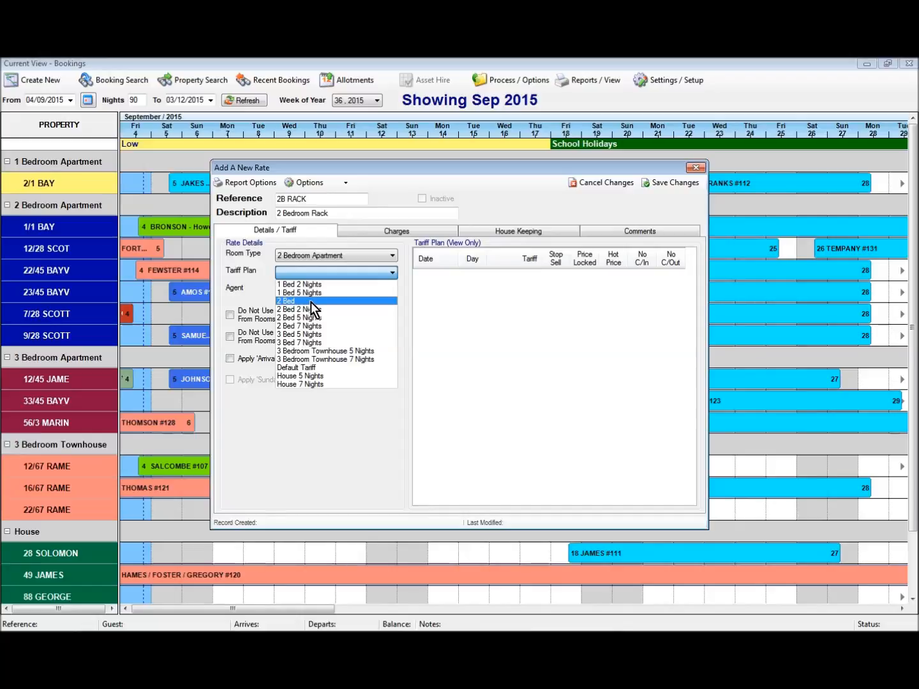
{"action": "left_click", "coordinate": [310, 301]}
{"action": "left_click", "coordinate": [311, 288]}
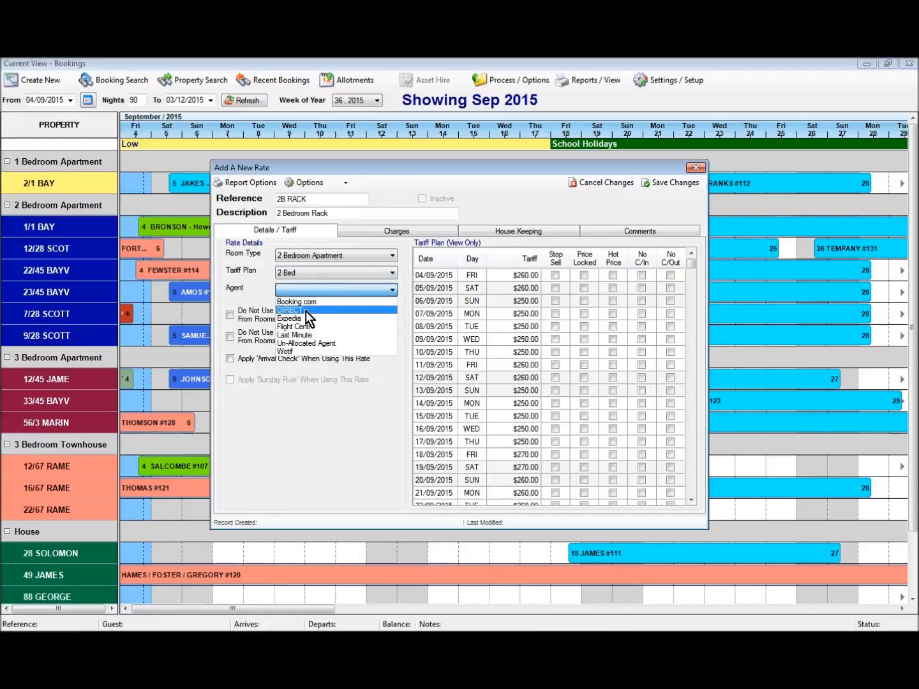
{"action": "left_click", "coordinate": [305, 310]}
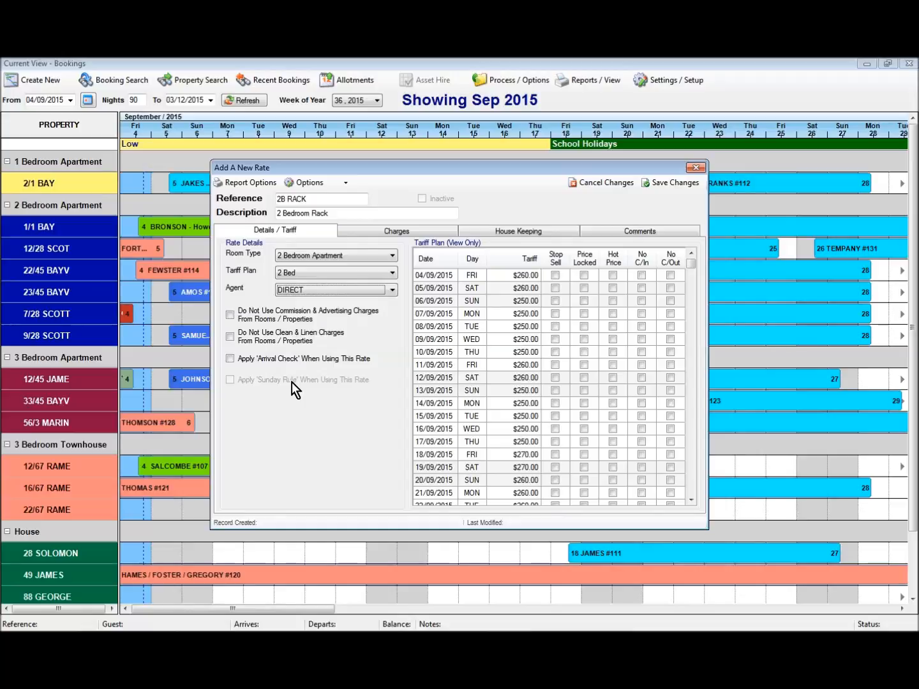
- Exclude the rooms' commission, advertising, clean and linen charges, apply the 'Arrival Check', and save the new rate
{"action": "left_click", "coordinate": [231, 315]}
{"action": "left_click", "coordinate": [230, 337]}
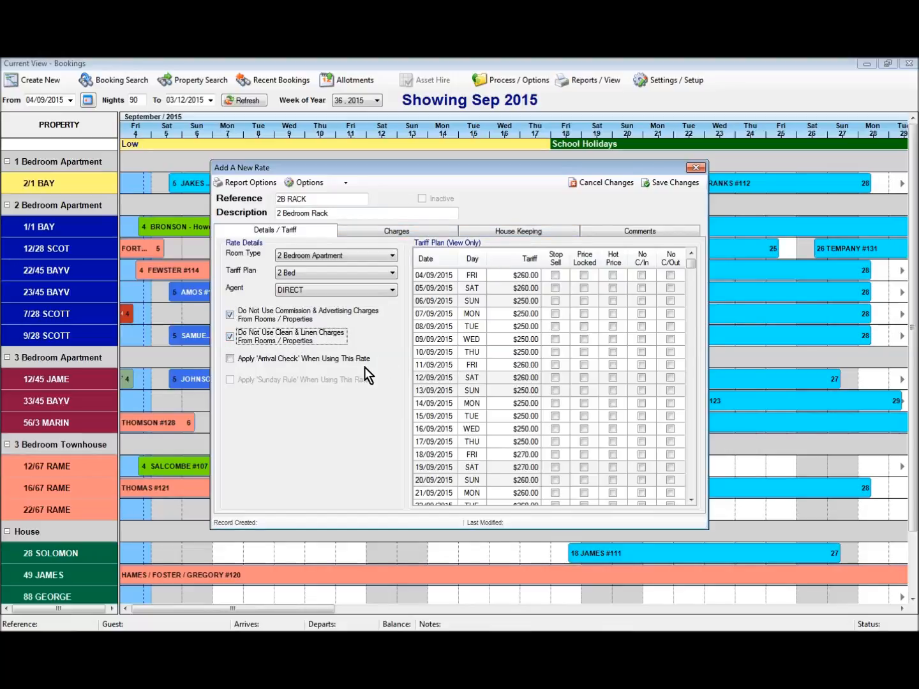
{"action": "left_click", "coordinate": [228, 359]}
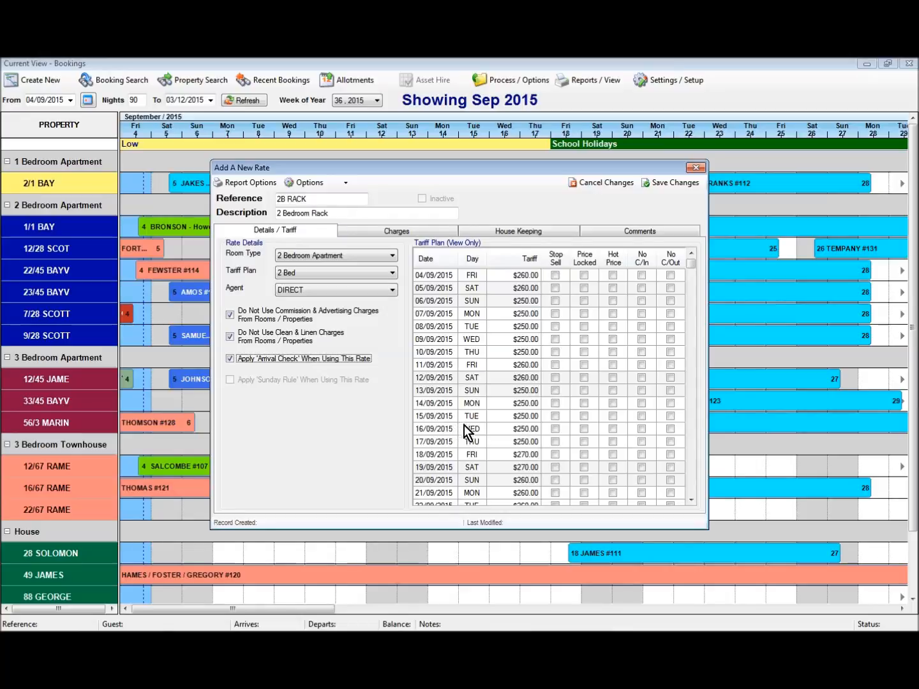
{"action": "left_click", "coordinate": [693, 486]}
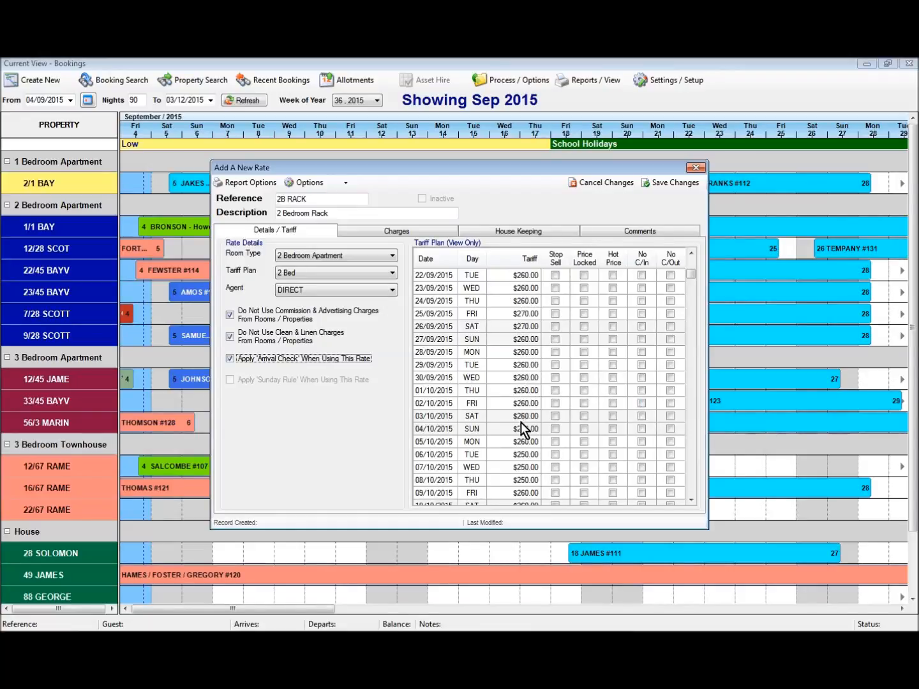
{"action": "left_click", "coordinate": [691, 500]}
{"action": "left_click", "coordinate": [690, 501]}
{"action": "left_click", "coordinate": [692, 503]}
{"action": "left_click", "coordinate": [692, 502]}
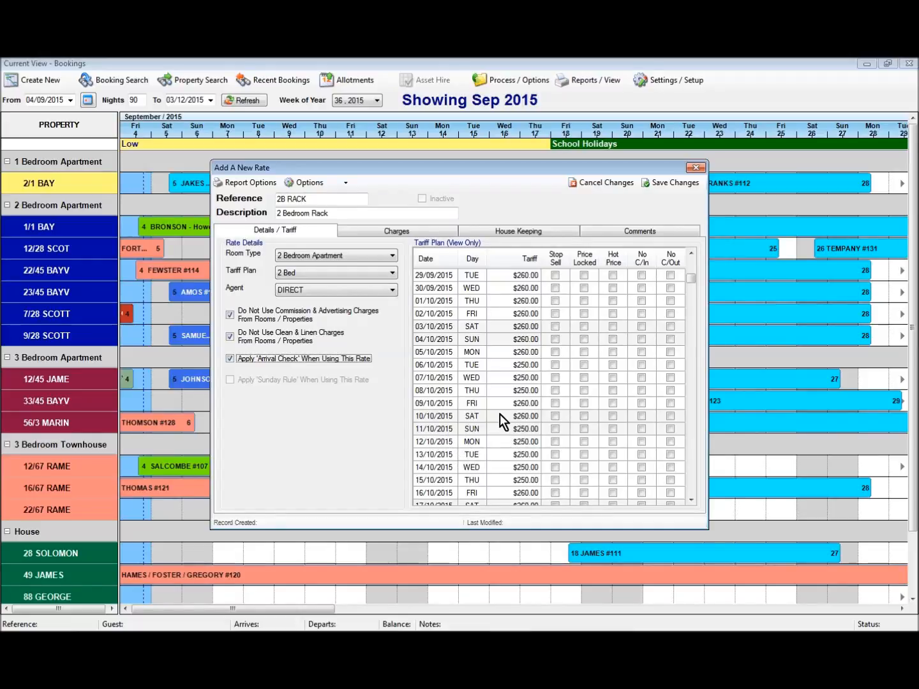
{"action": "left_click", "coordinate": [661, 182]}
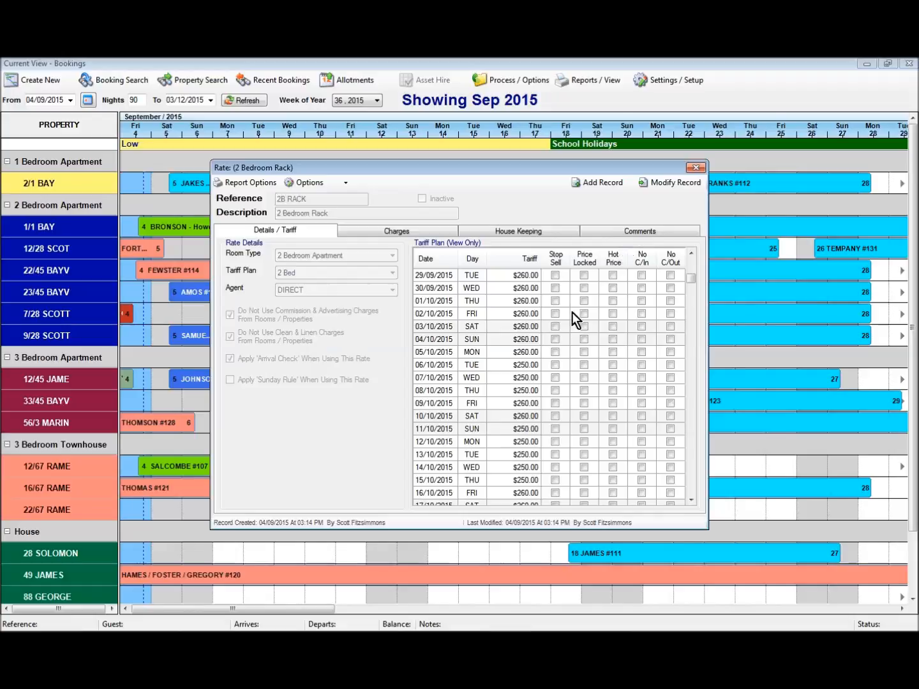
- Link the Management Fees (APT) charge package to the 2 Bedroom Rack rate
{"action": "left_click", "coordinate": [391, 231]}
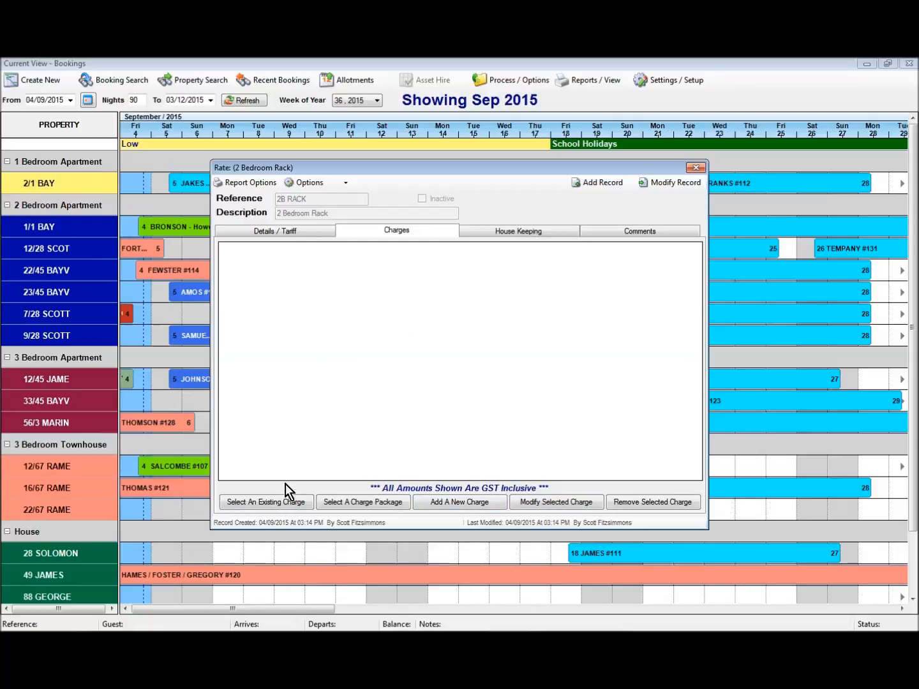
{"action": "left_click", "coordinate": [281, 502]}
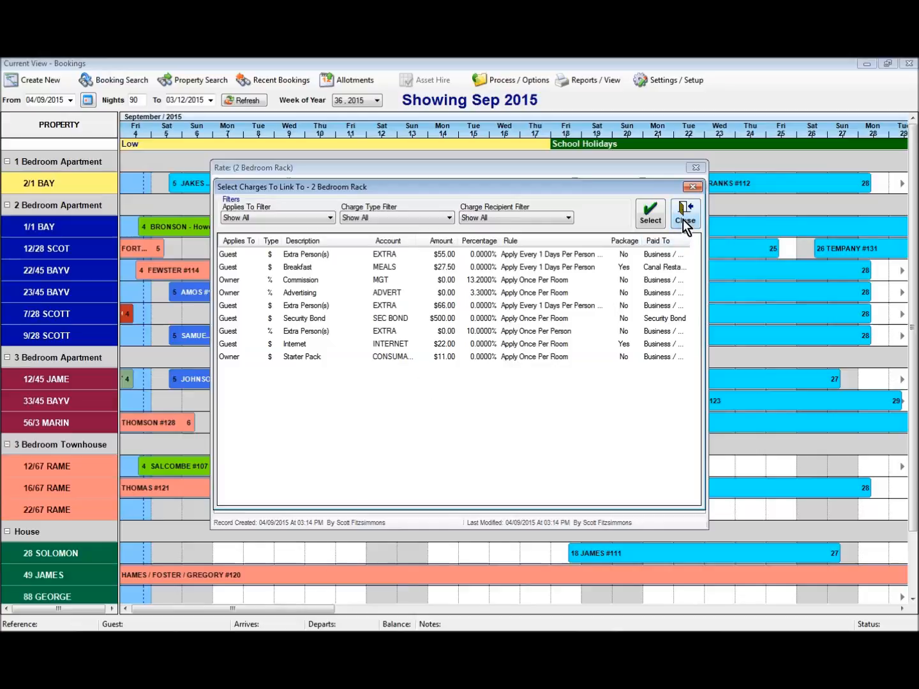
{"action": "left_click", "coordinate": [686, 214]}
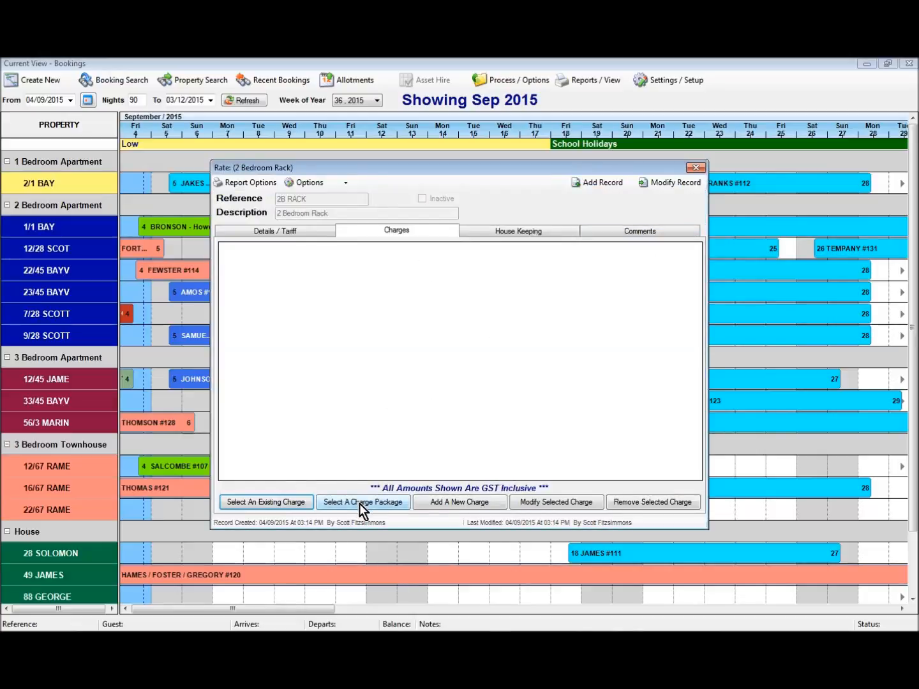
{"action": "left_click", "coordinate": [359, 504]}
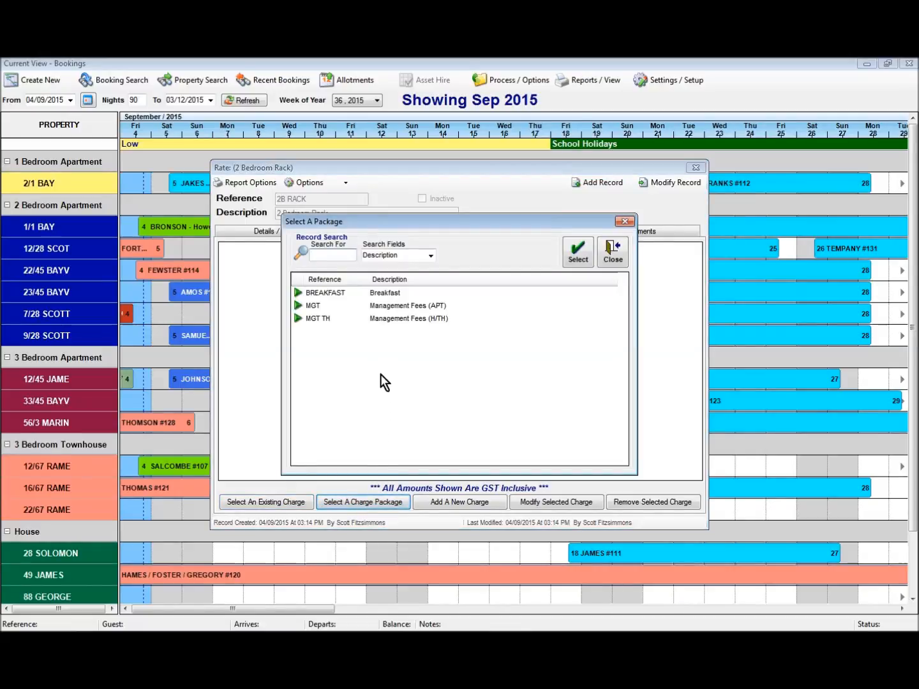
{"action": "left_click", "coordinate": [384, 308]}
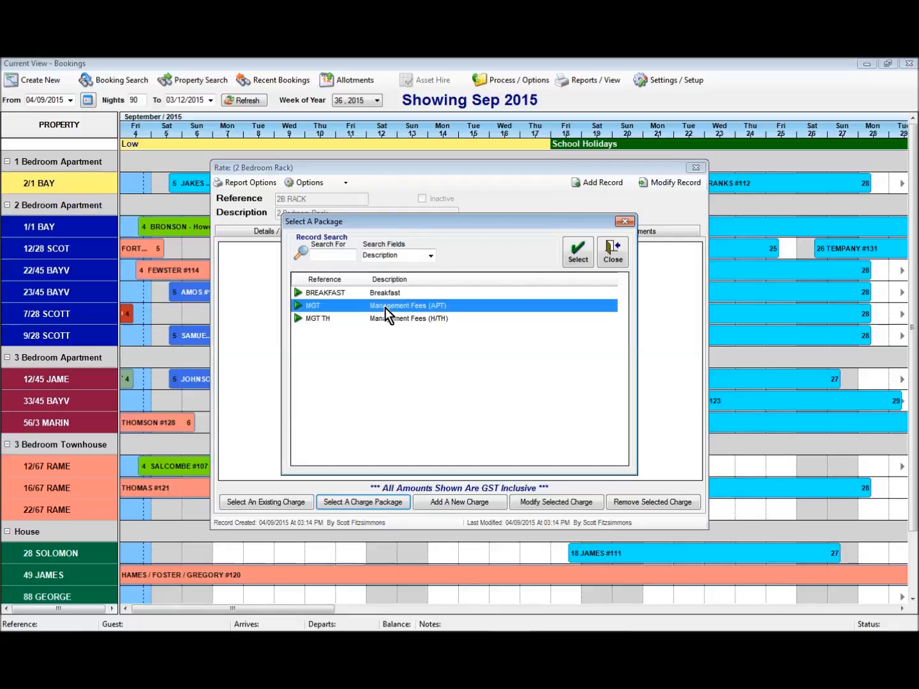
{"action": "left_click", "coordinate": [578, 251]}
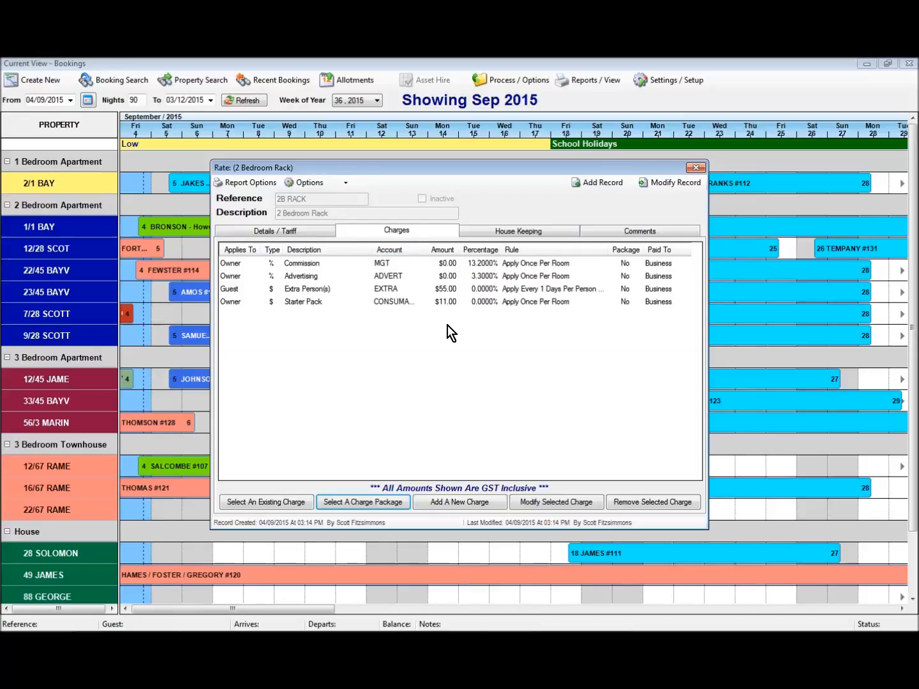
- Link the 2 Bedroom housekeeping package to the 2 Bedroom Rack rate
{"action": "left_click", "coordinate": [509, 231]}
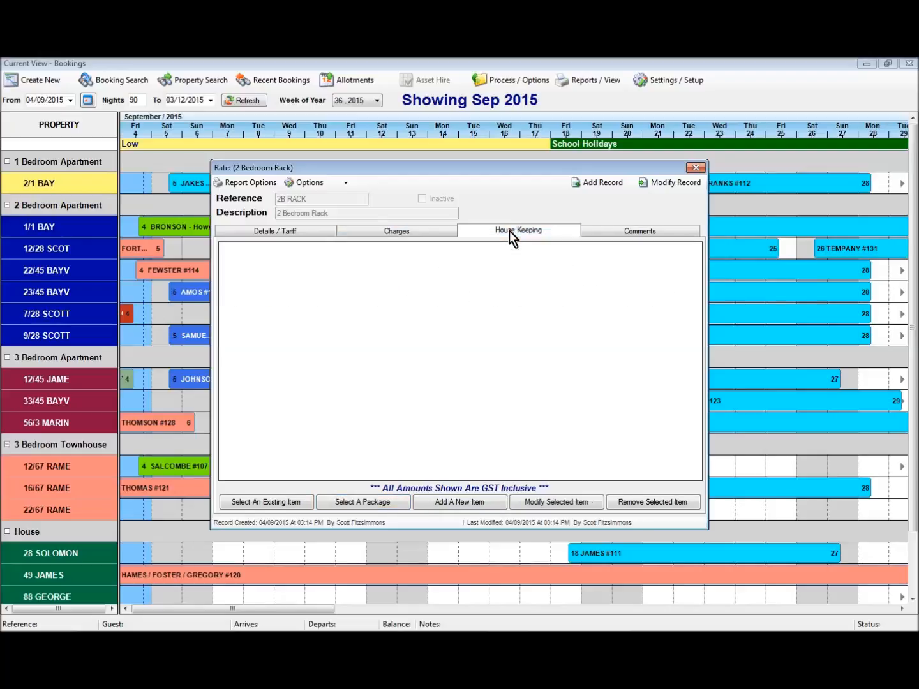
{"action": "left_click", "coordinate": [262, 505]}
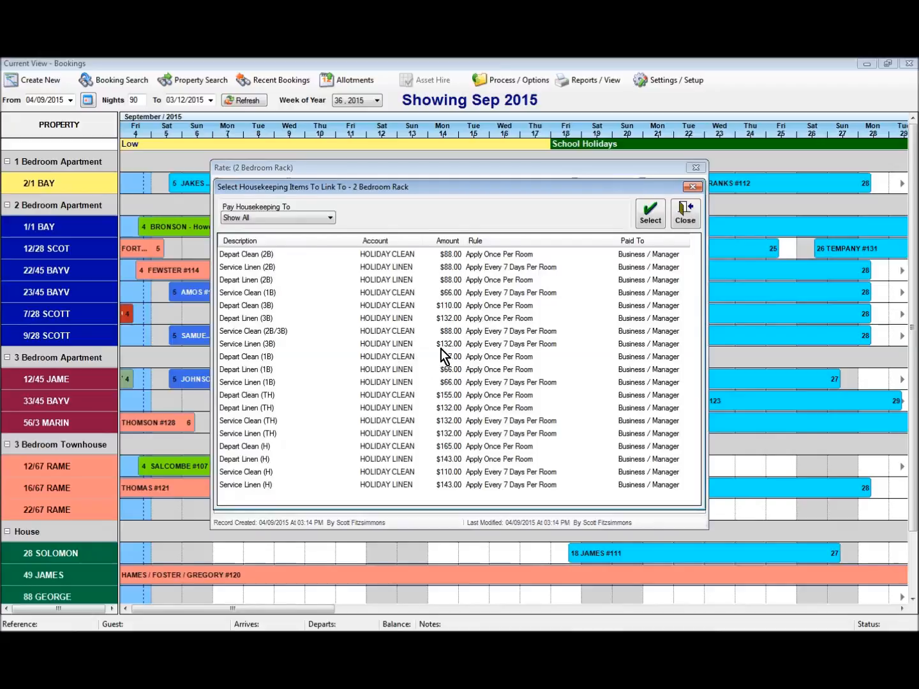
{"action": "left_click", "coordinate": [683, 216]}
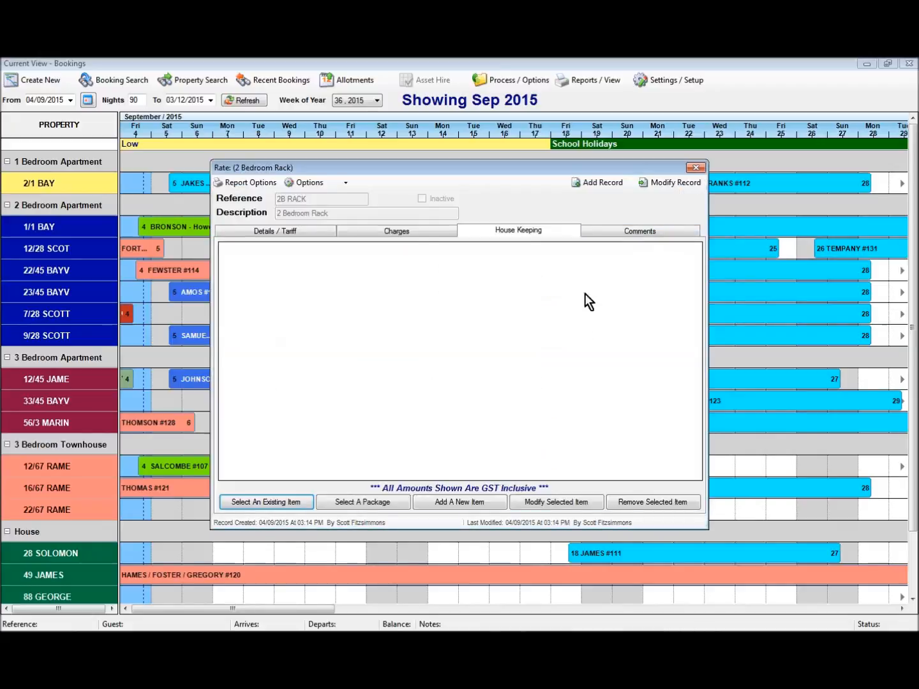
{"action": "left_click", "coordinate": [367, 503]}
{"action": "left_click", "coordinate": [333, 309]}
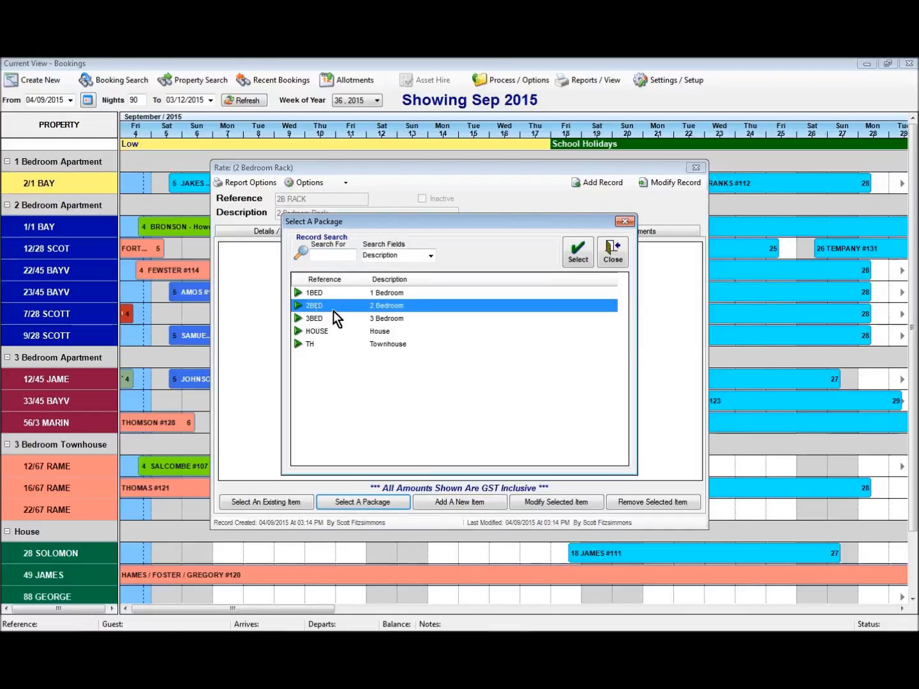
{"action": "left_click", "coordinate": [584, 252]}
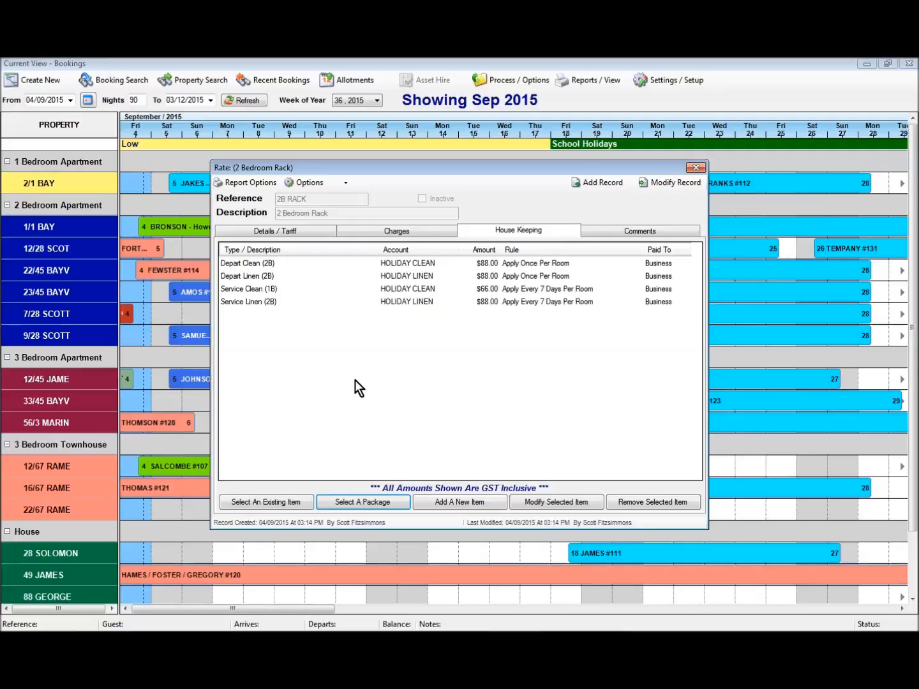
- Remove the Service Clean (1B) housekeeping item from the rate
{"action": "left_click", "coordinate": [277, 289]}
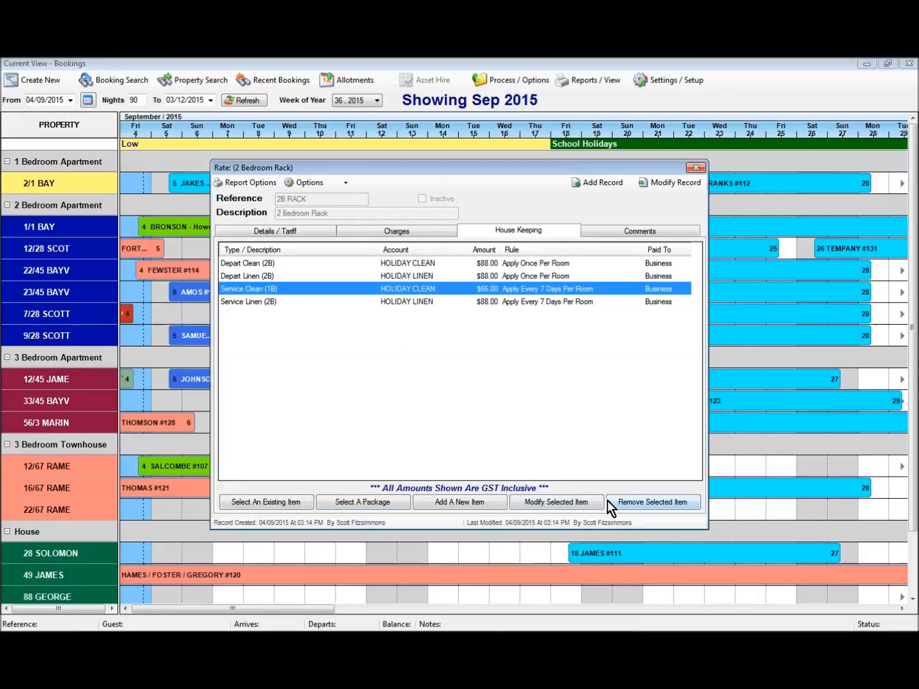
{"action": "left_click", "coordinate": [630, 502]}
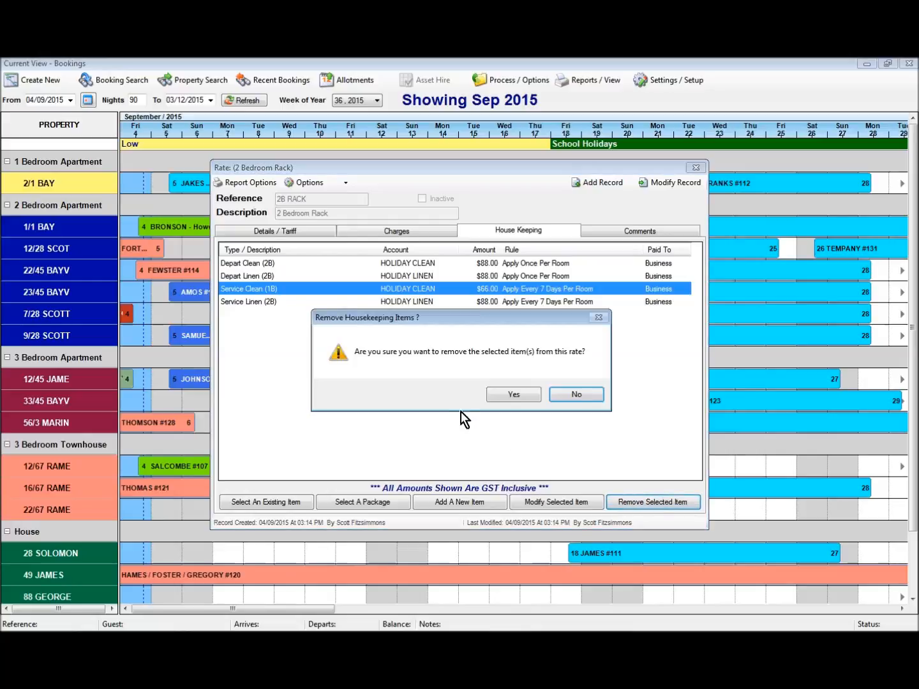
{"action": "left_click", "coordinate": [514, 395]}
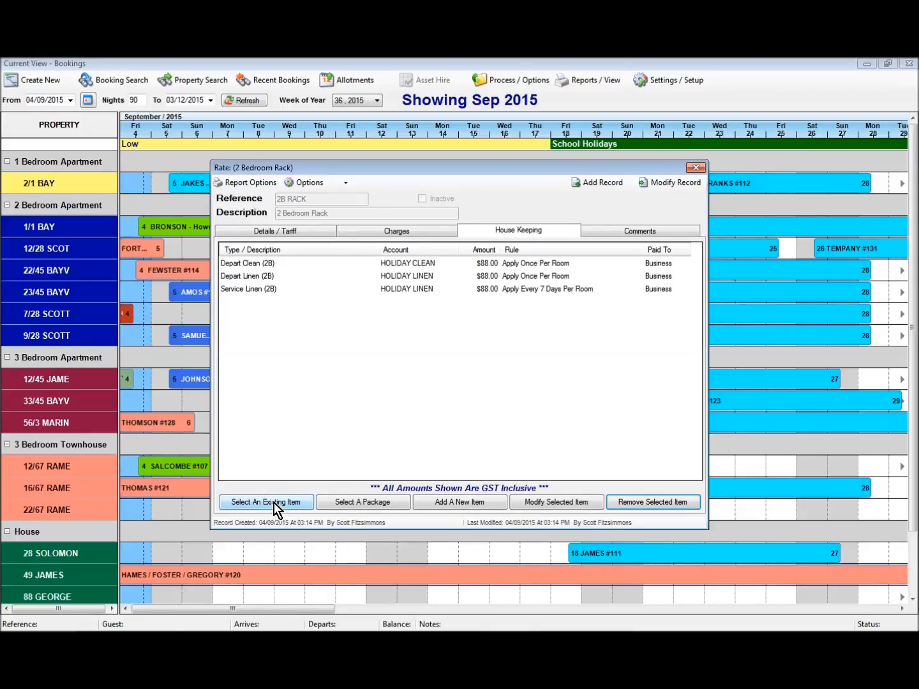
- Link the existing Service Clean (2B/3B) housekeeping item to the rate
{"action": "left_click", "coordinate": [275, 503]}
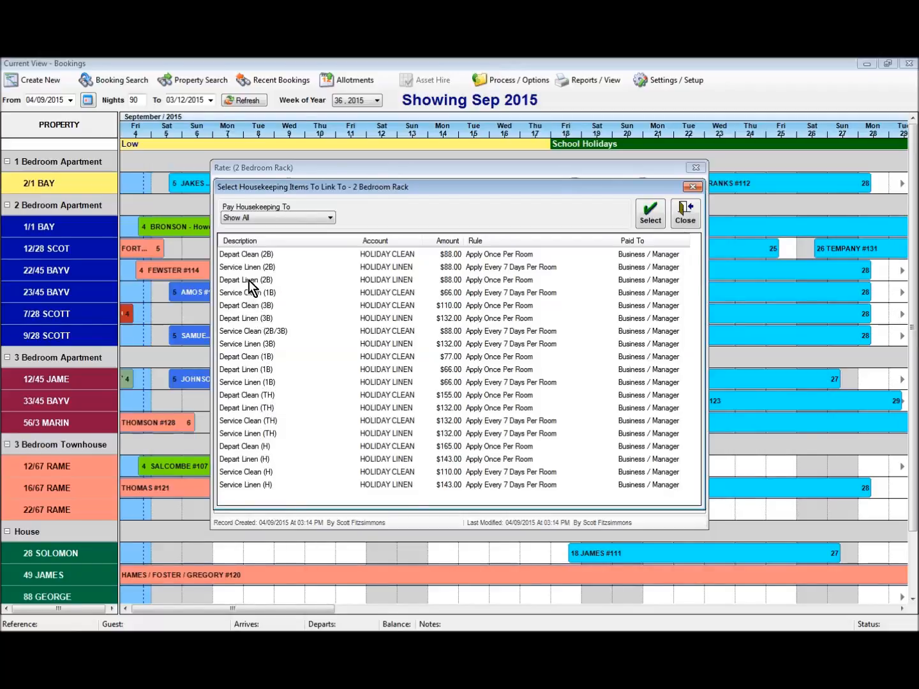
{"action": "left_click", "coordinate": [251, 332]}
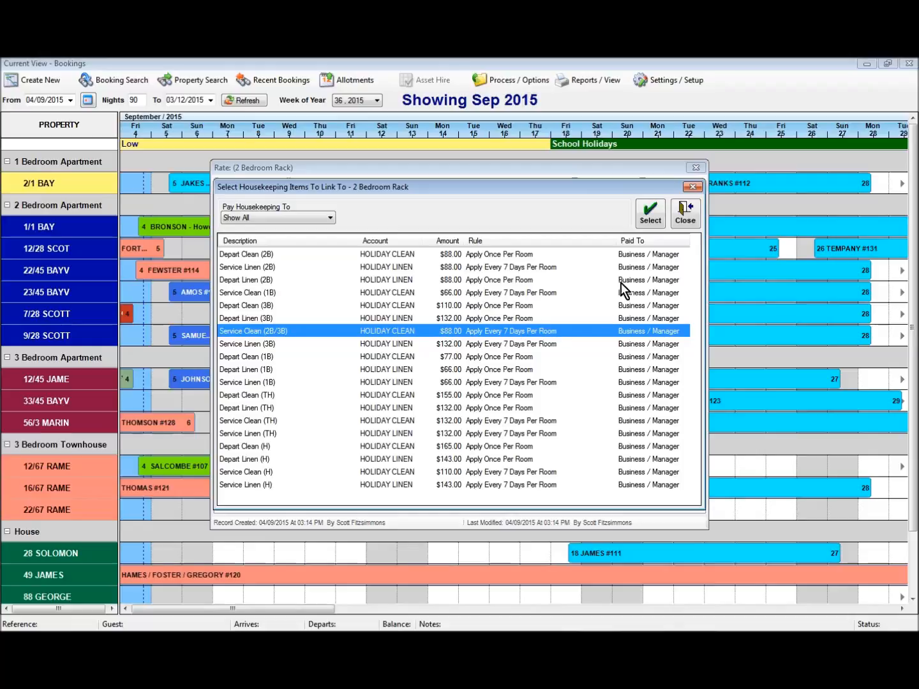
{"action": "left_click", "coordinate": [651, 215]}
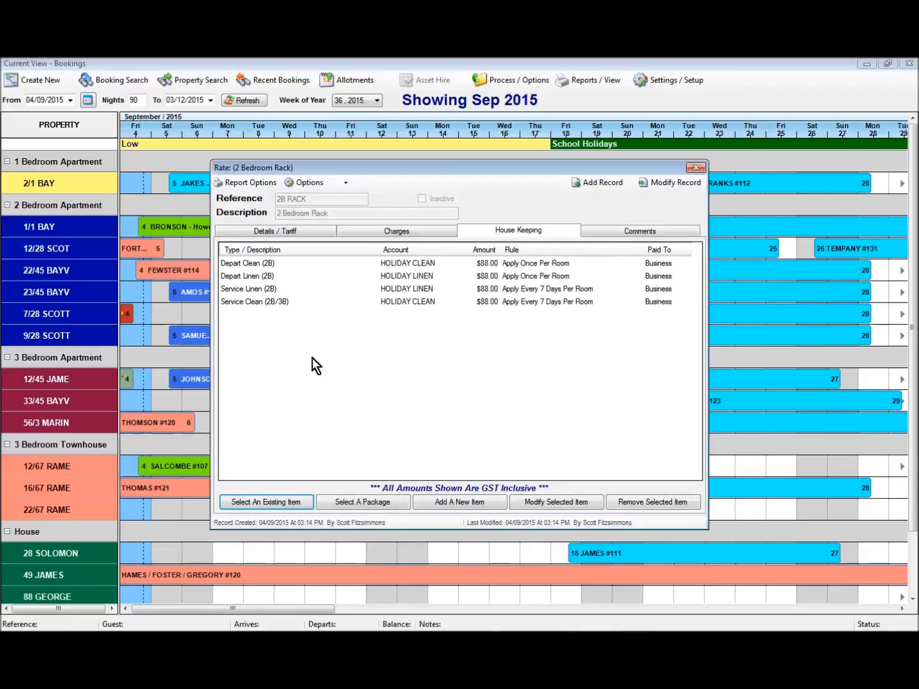
{"action": "left_click", "coordinate": [268, 303]}
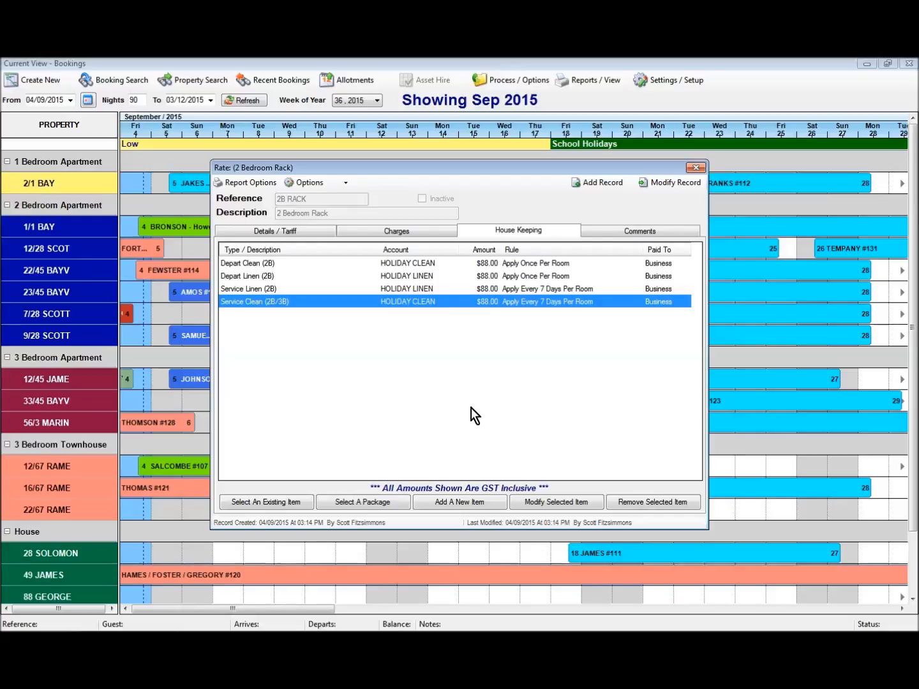
- Add the extra-person comment "Please make up EXTRA bed if Guests exceed 4." to the rate's housekeeping comments
{"action": "left_click", "coordinate": [642, 234]}
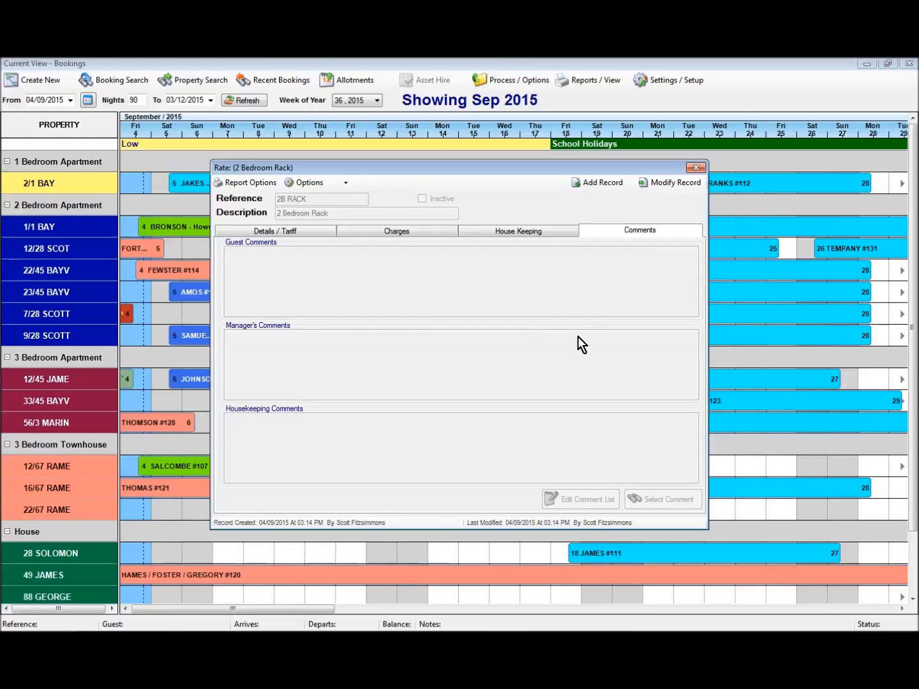
{"action": "left_click", "coordinate": [659, 186]}
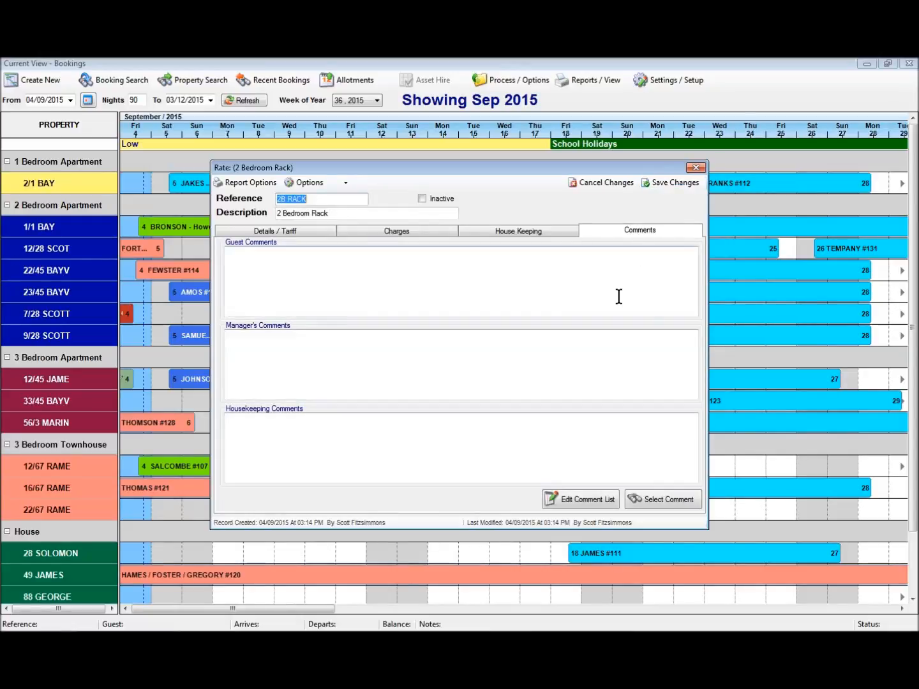
{"action": "left_click", "coordinate": [651, 500]}
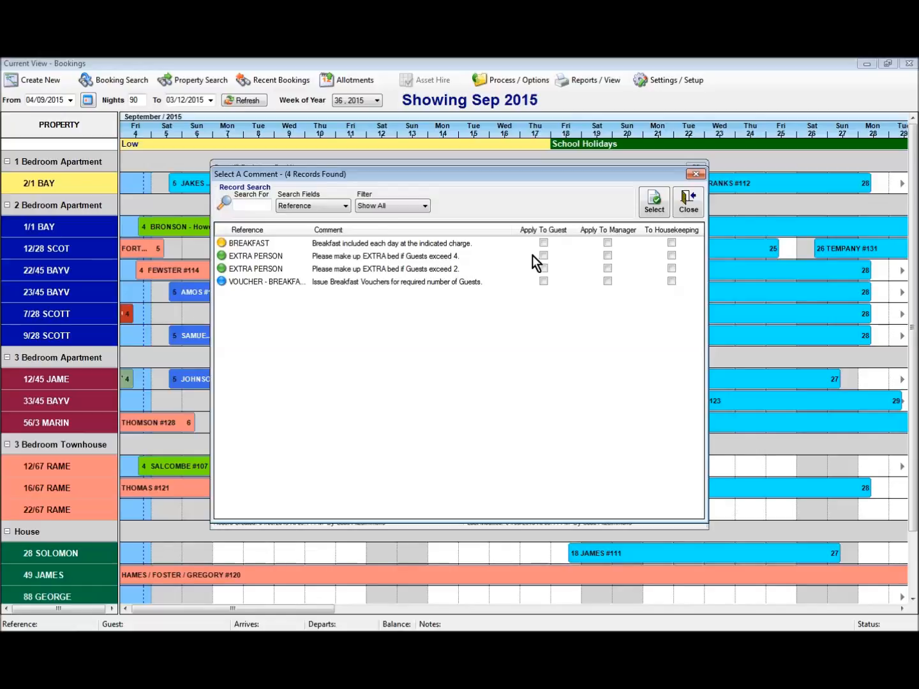
{"action": "left_click", "coordinate": [672, 255]}
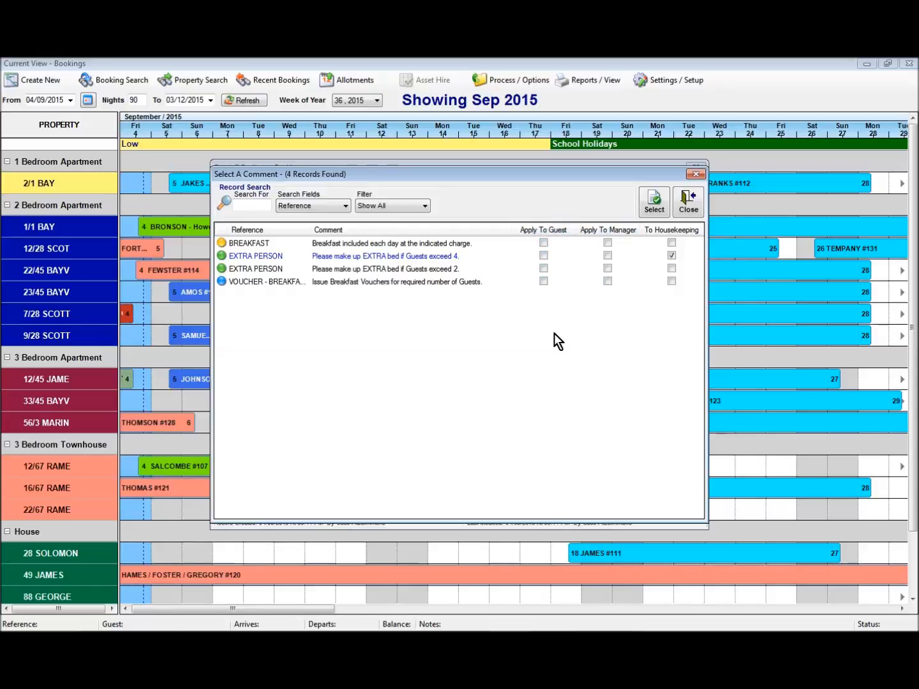
{"action": "left_click", "coordinate": [652, 201]}
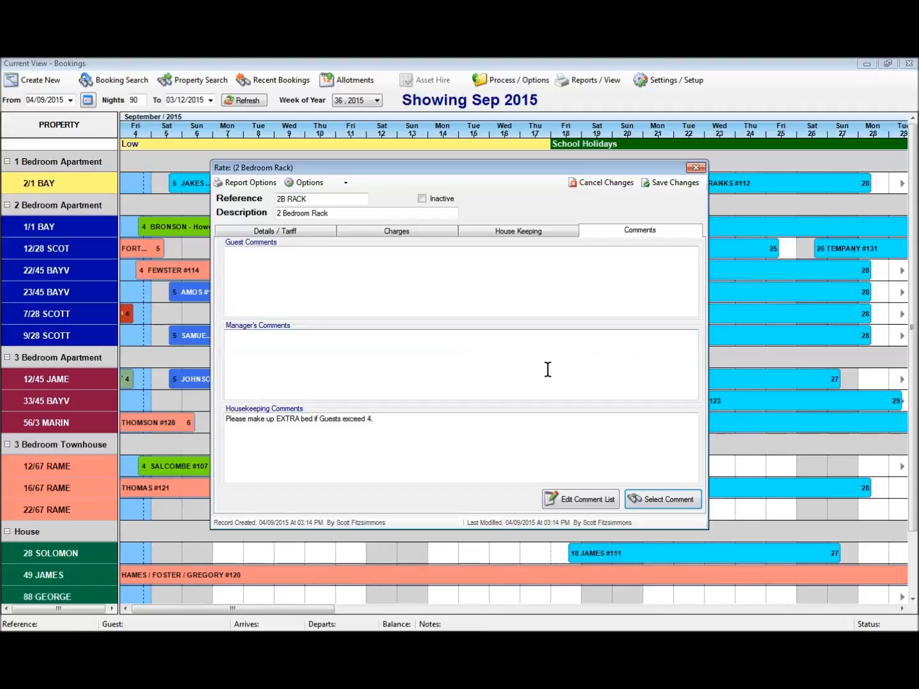
- Check the editable list of standard comments, and save and close the 2 Bedroom Rack rate
{"action": "left_click", "coordinate": [587, 501]}
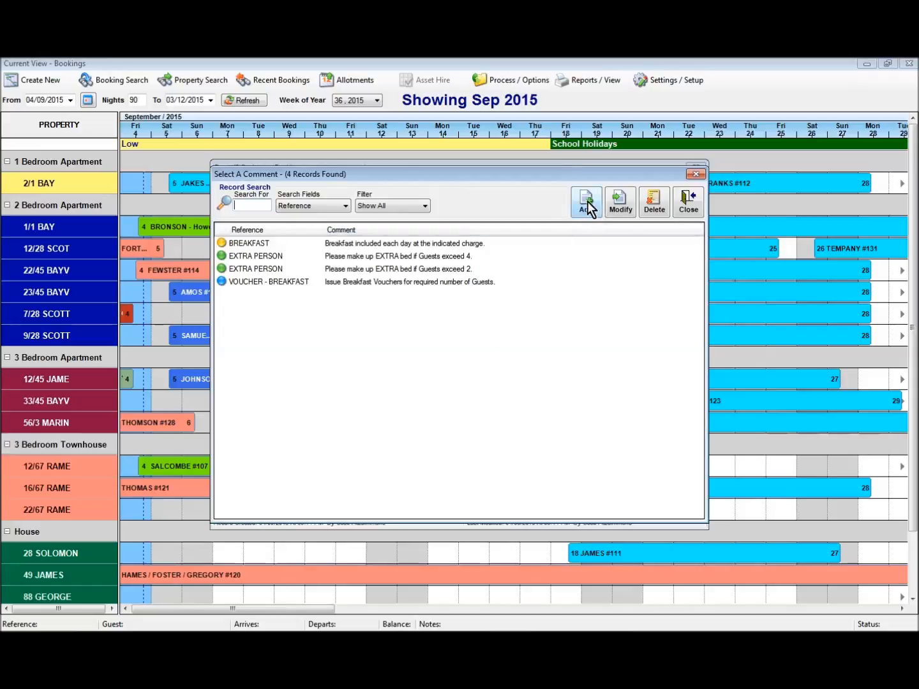
{"action": "left_click", "coordinate": [684, 208]}
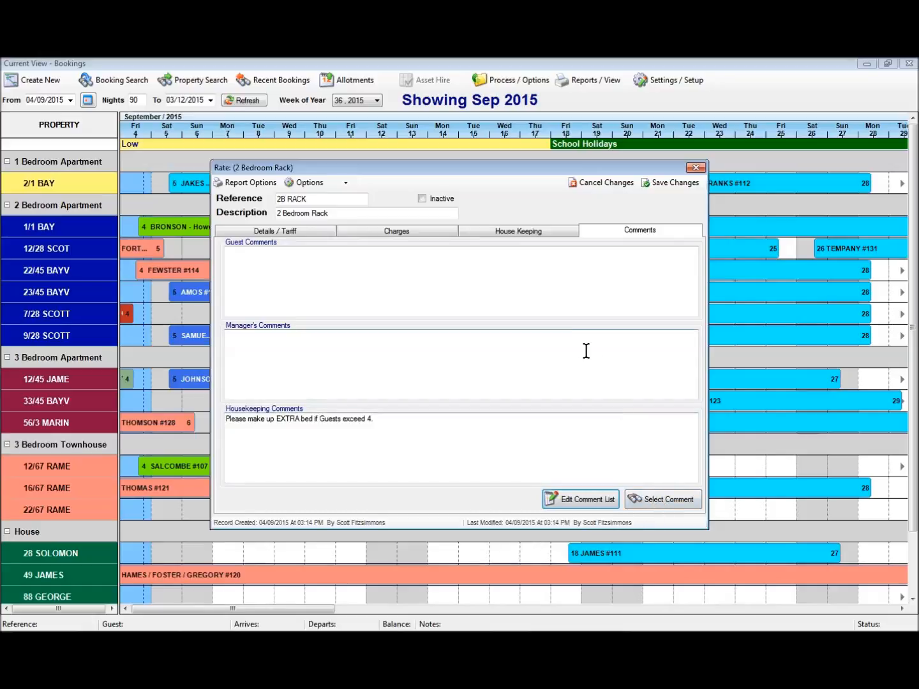
{"action": "left_click", "coordinate": [666, 183]}
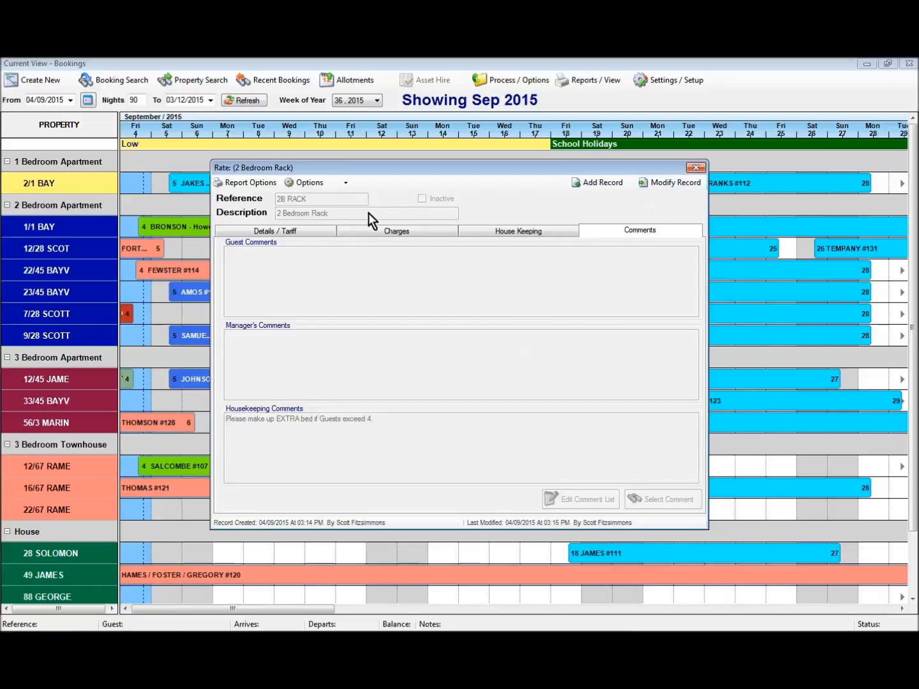
{"action": "left_click", "coordinate": [300, 229]}
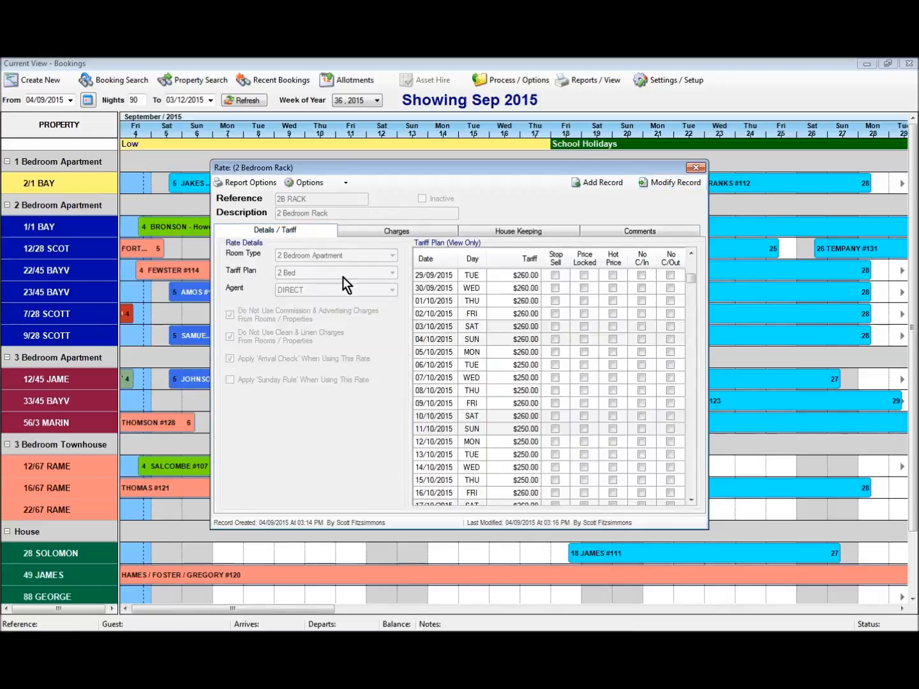
{"action": "left_click", "coordinate": [694, 168]}
- Look up the 2B RACK rate in the list of rates and close the list
{"action": "left_click", "coordinate": [656, 84]}
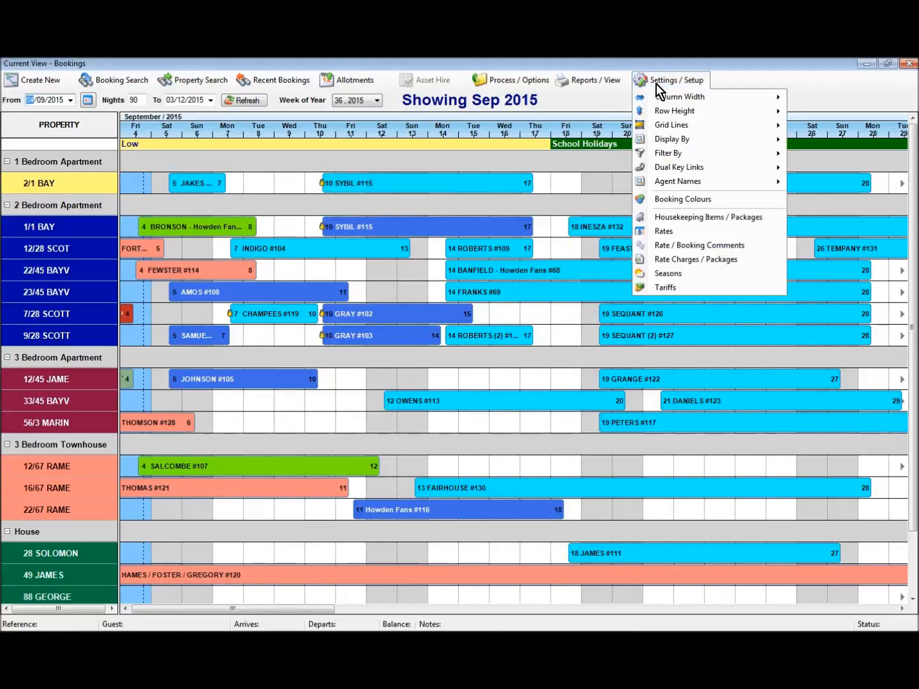
{"action": "left_click", "coordinate": [677, 231]}
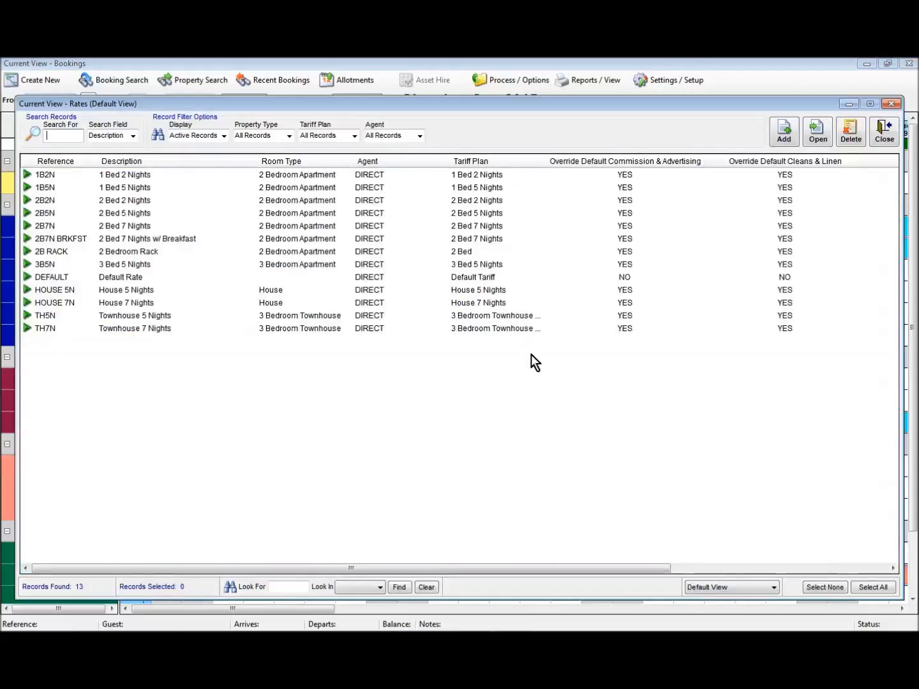
{"action": "left_click", "coordinate": [54, 253]}
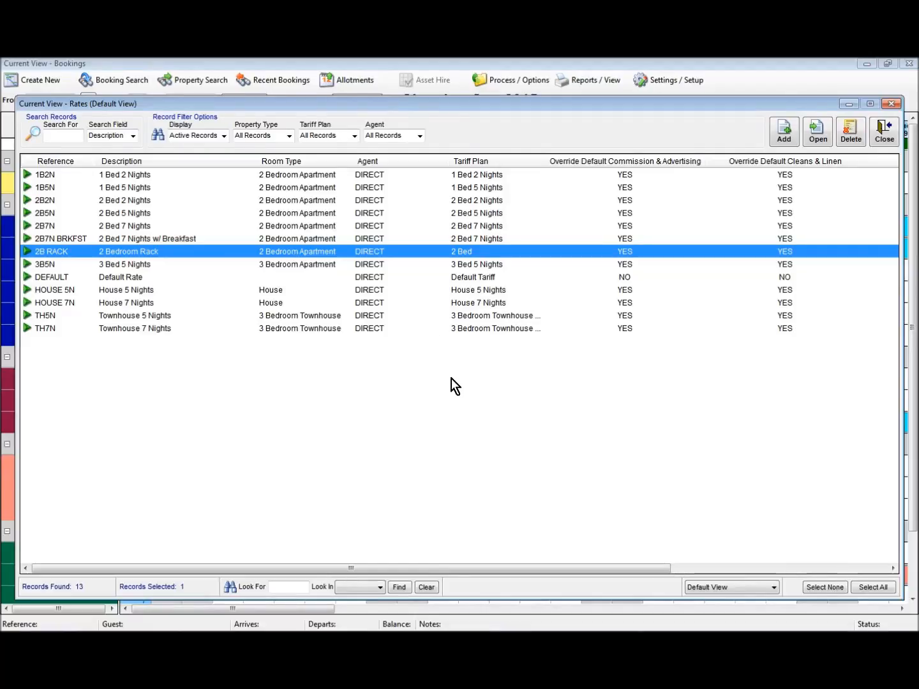
{"action": "left_click", "coordinate": [885, 131]}
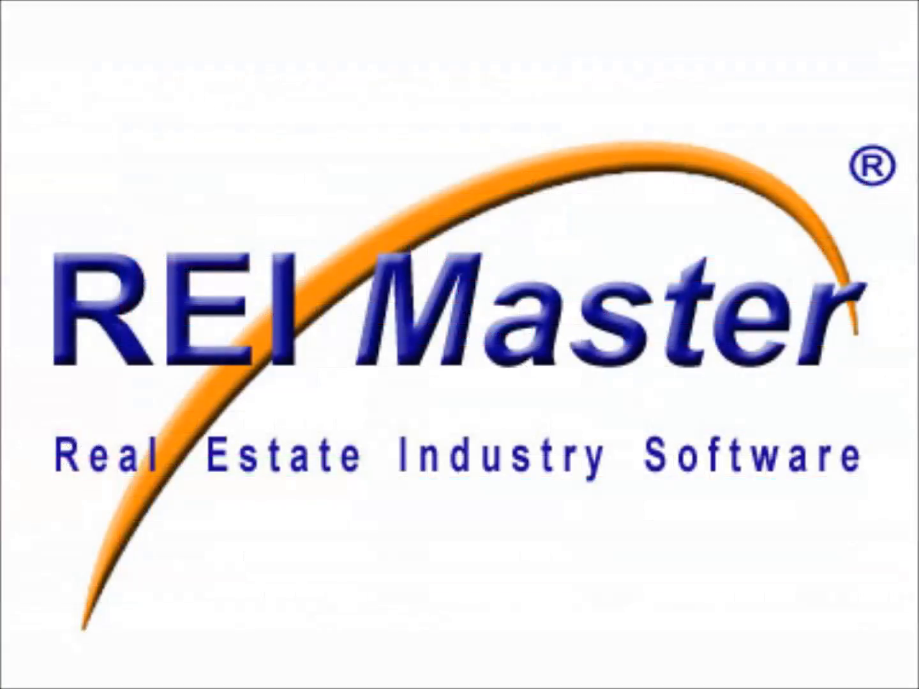